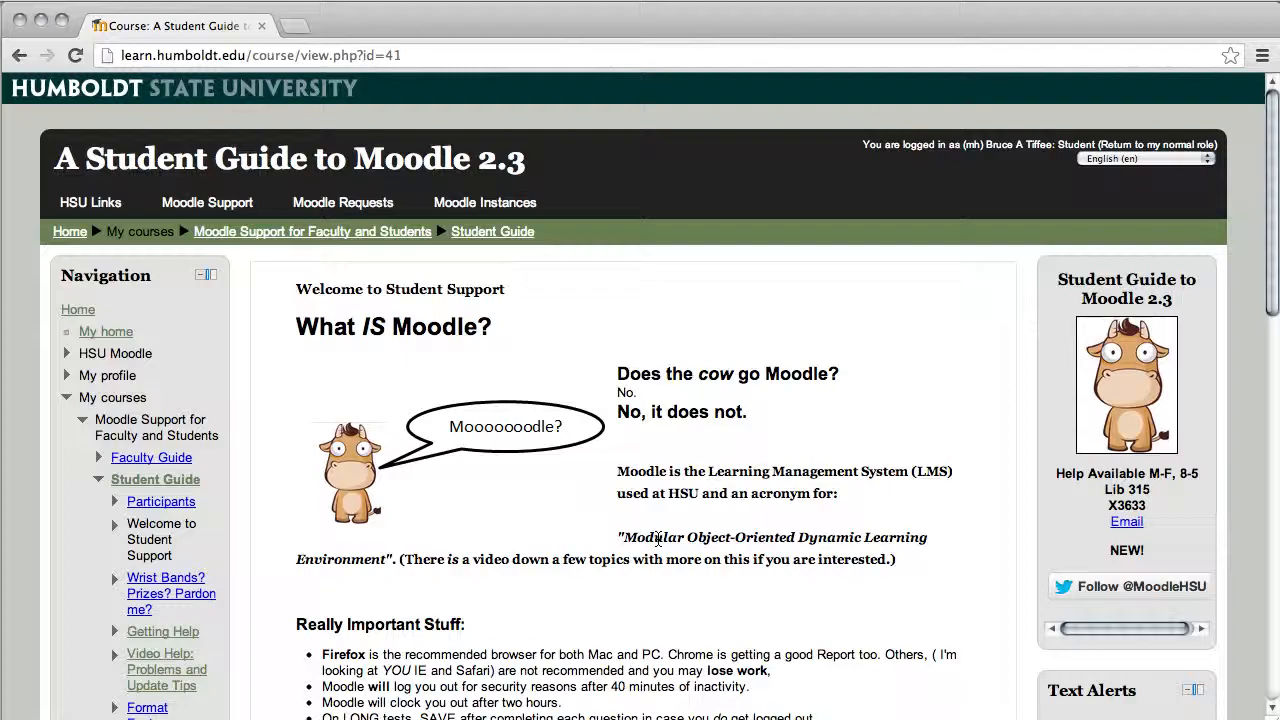
scroll(658, 540, "down", 3)
scroll(658, 540, "down", 5)
scroll(658, 540, "down", 4)
scroll(658, 541, "down", 1)
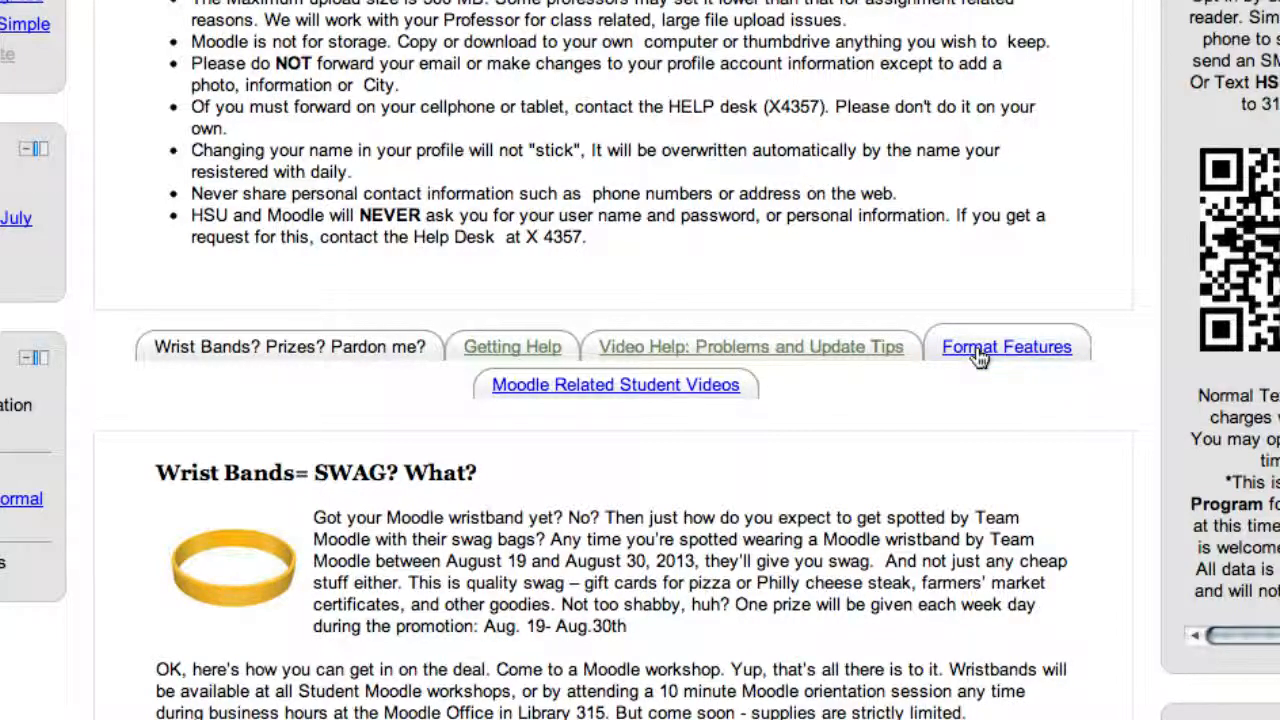
- Go to the Format Features topic of the sample activities course
left_click(978, 352)
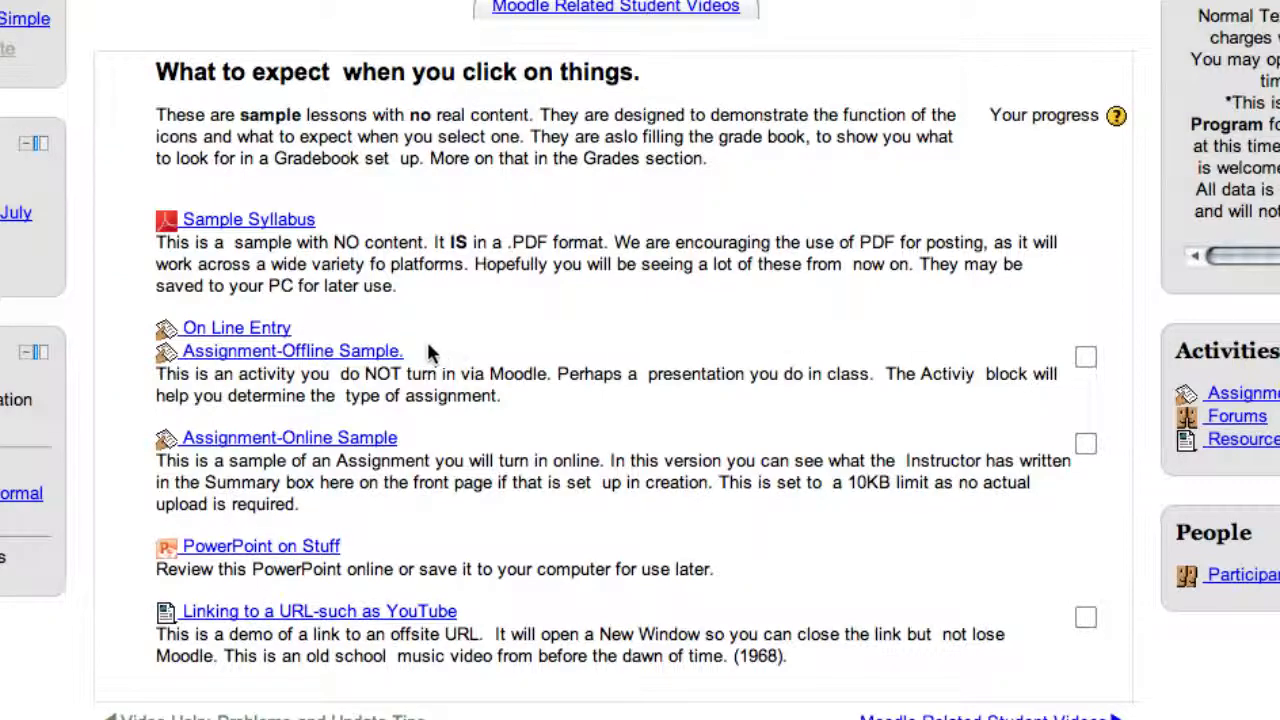
left_click(288, 228)
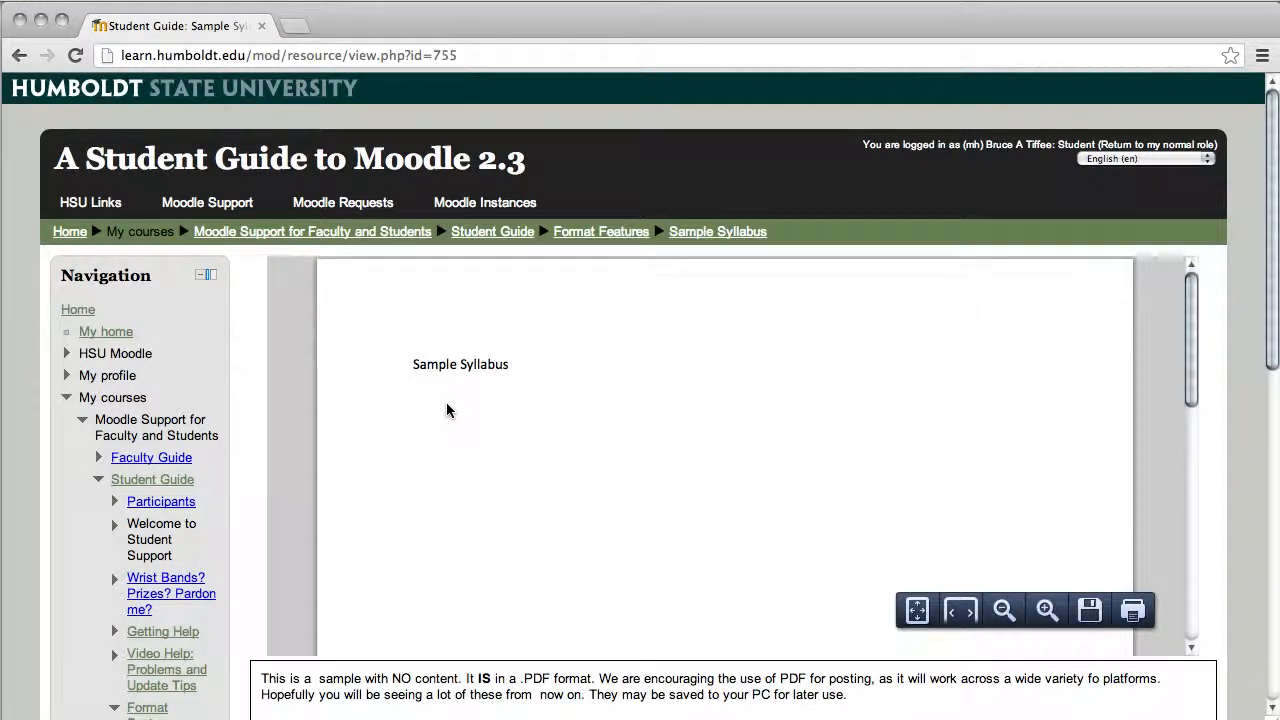
scroll(447, 410, "down", 1)
scroll(447, 410, "up", 1)
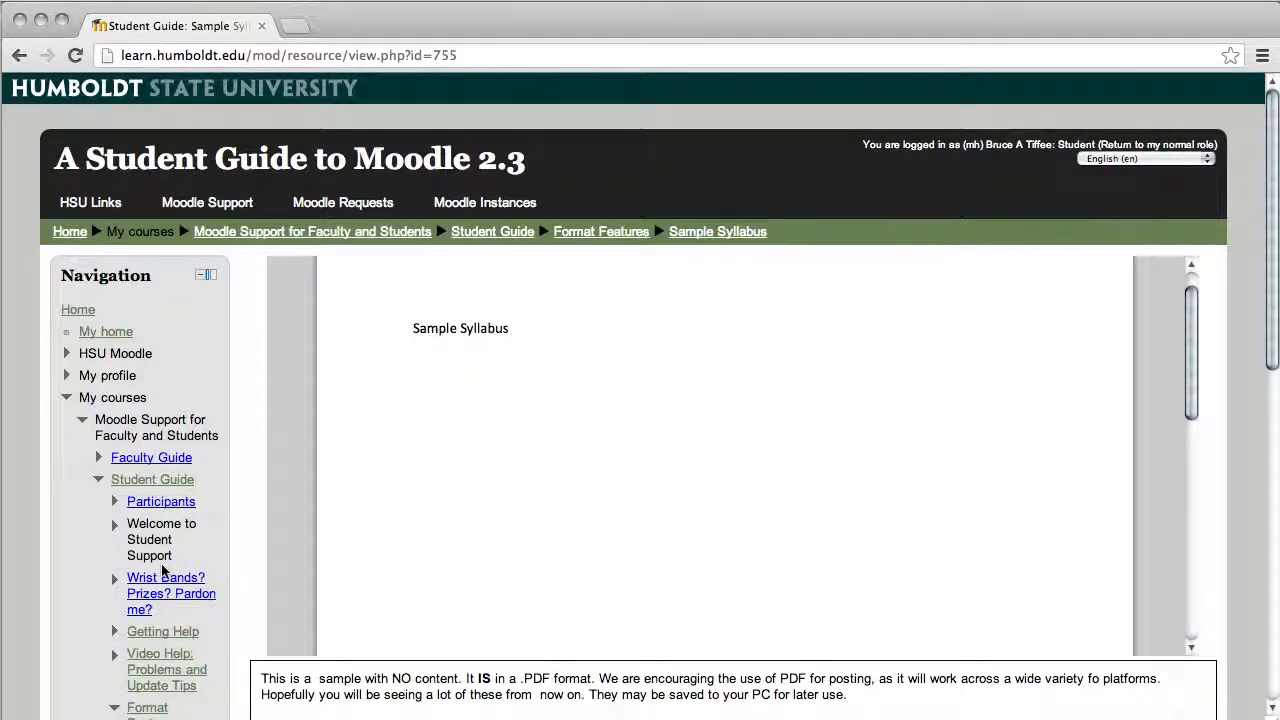
scroll(165, 572, "down", 3)
scroll(163, 570, "down", 5)
scroll(161, 565, "down", 5)
scroll(163, 569, "down", 3)
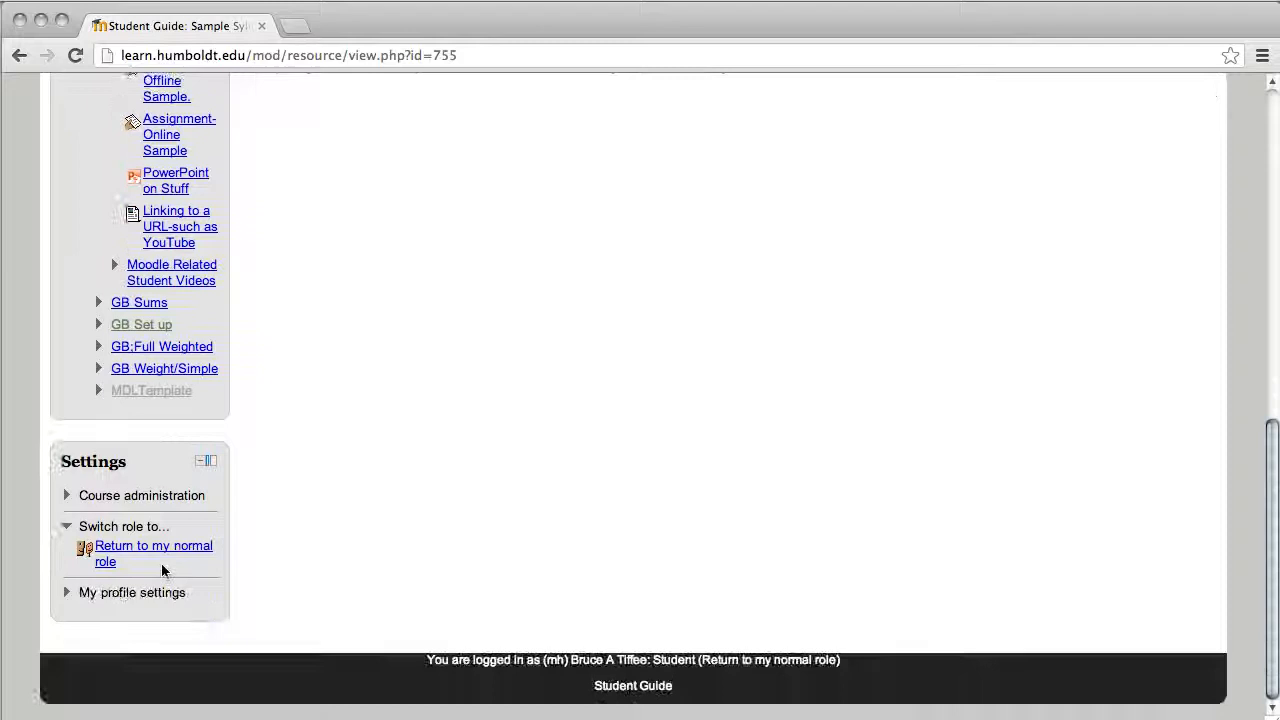
- Reach the course's Grades user report through Course administration in the Settings block
left_click(163, 495)
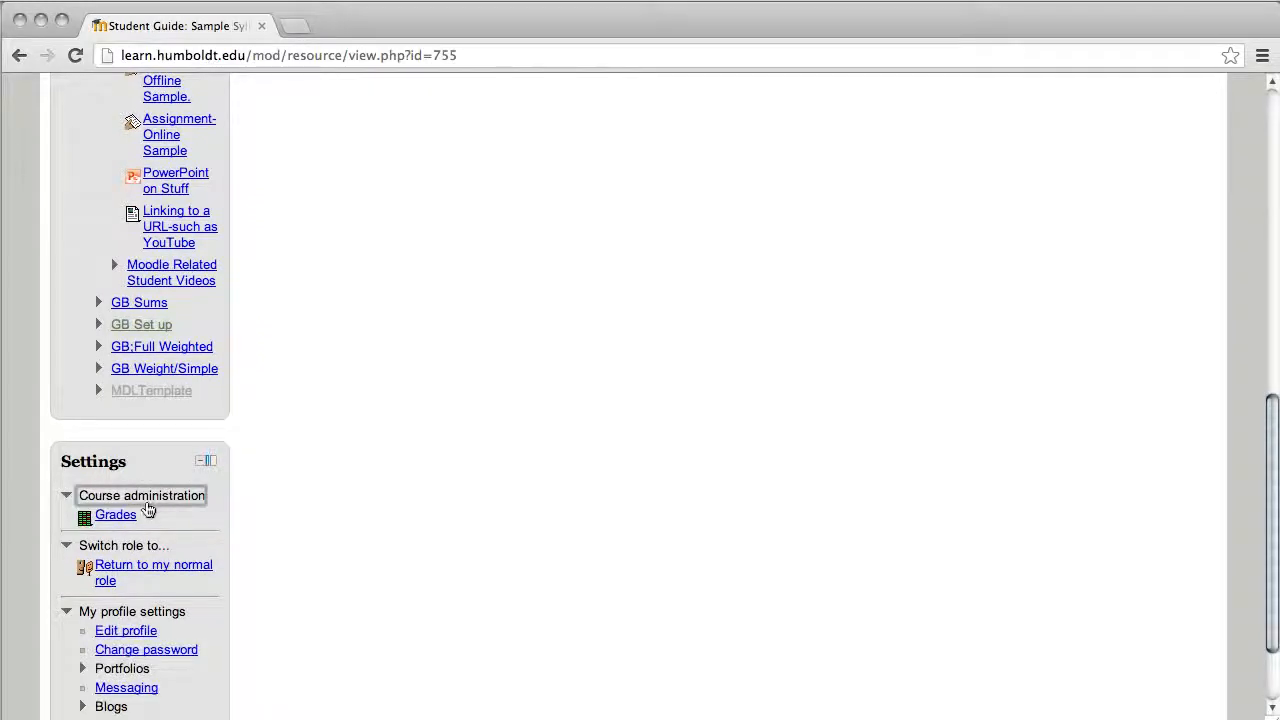
left_click(125, 520)
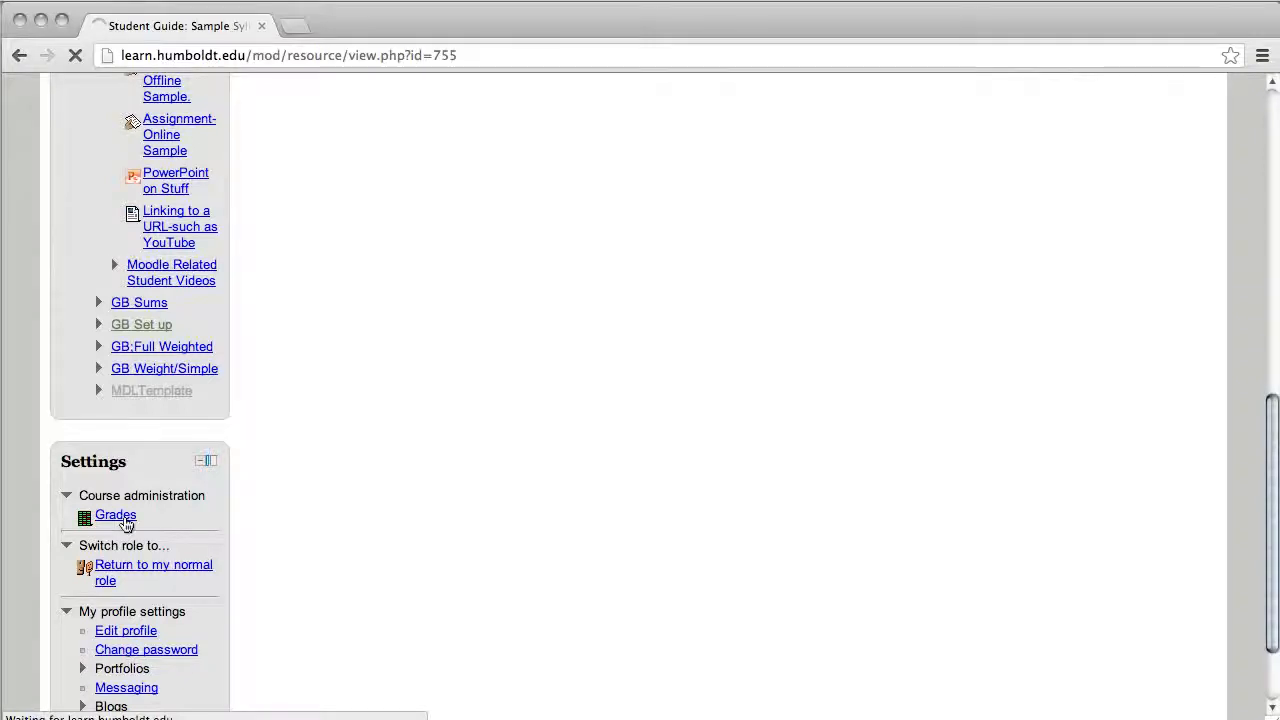
scroll(258, 520, "down", 1)
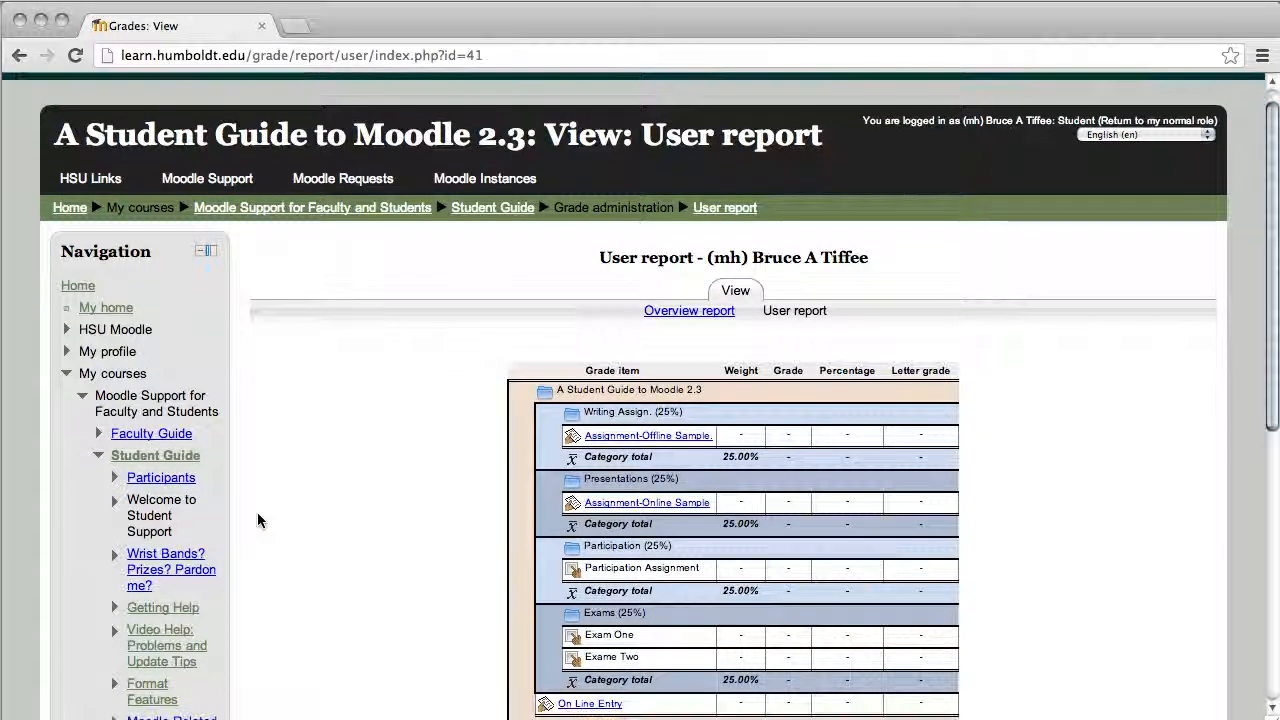
scroll(258, 520, "down", 1)
scroll(258, 520, "down", 1)
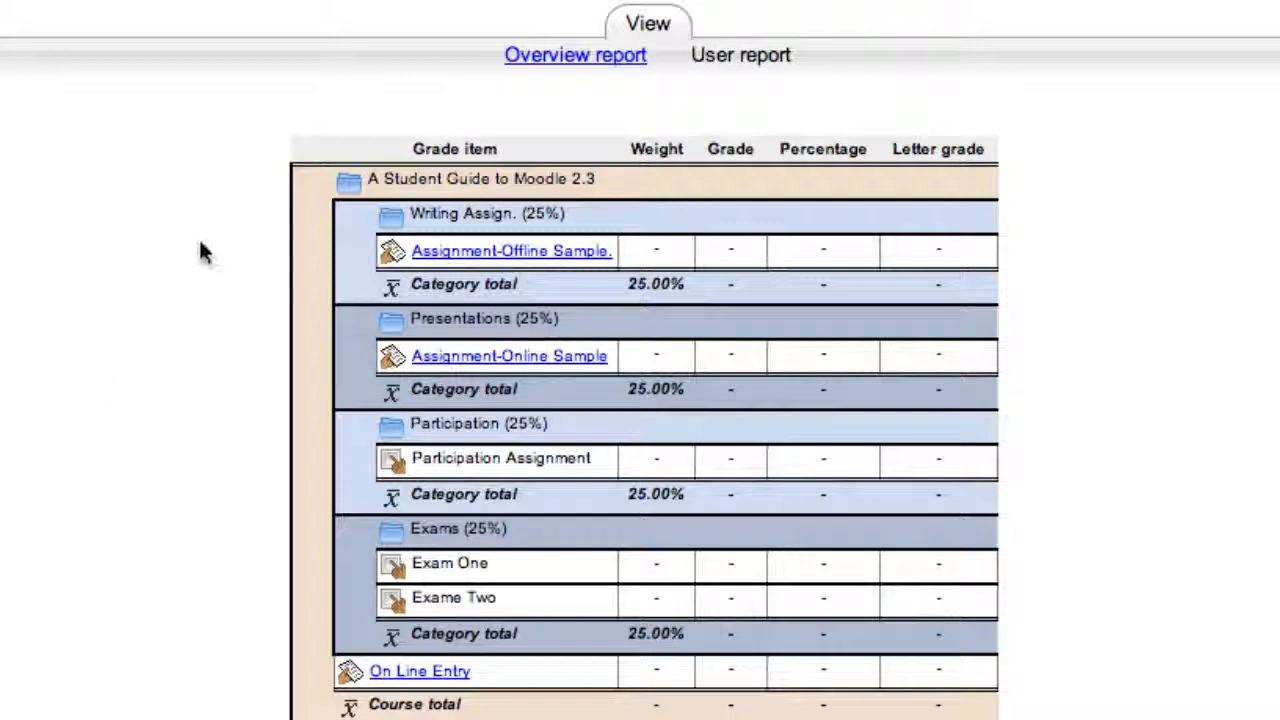
left_click(597, 63)
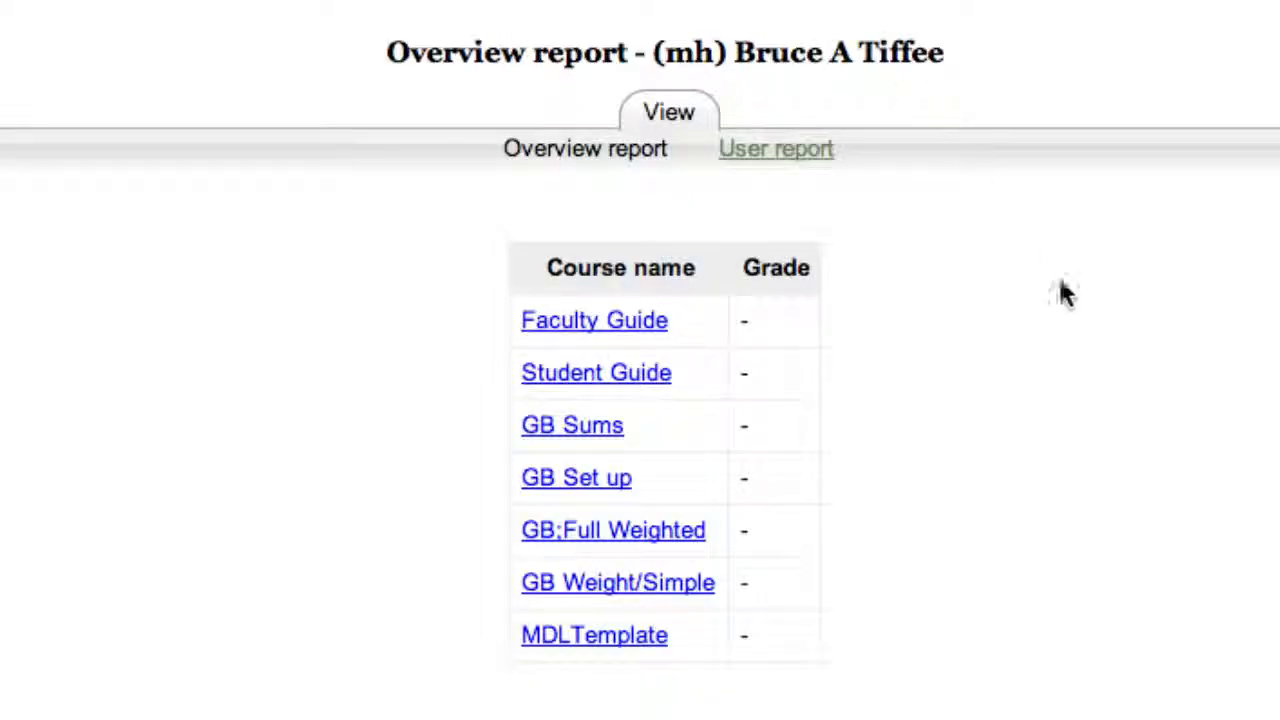
scroll(1098, 322, "down", 3)
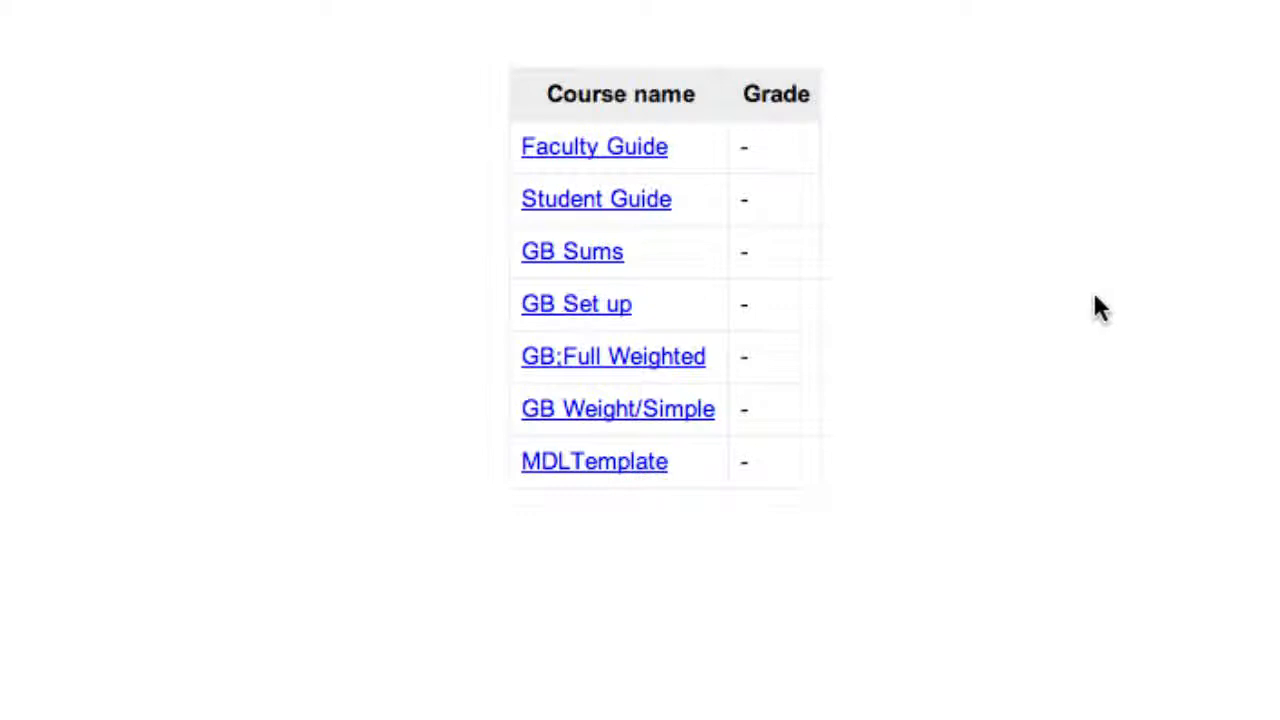
scroll(1100, 310, "up", 3)
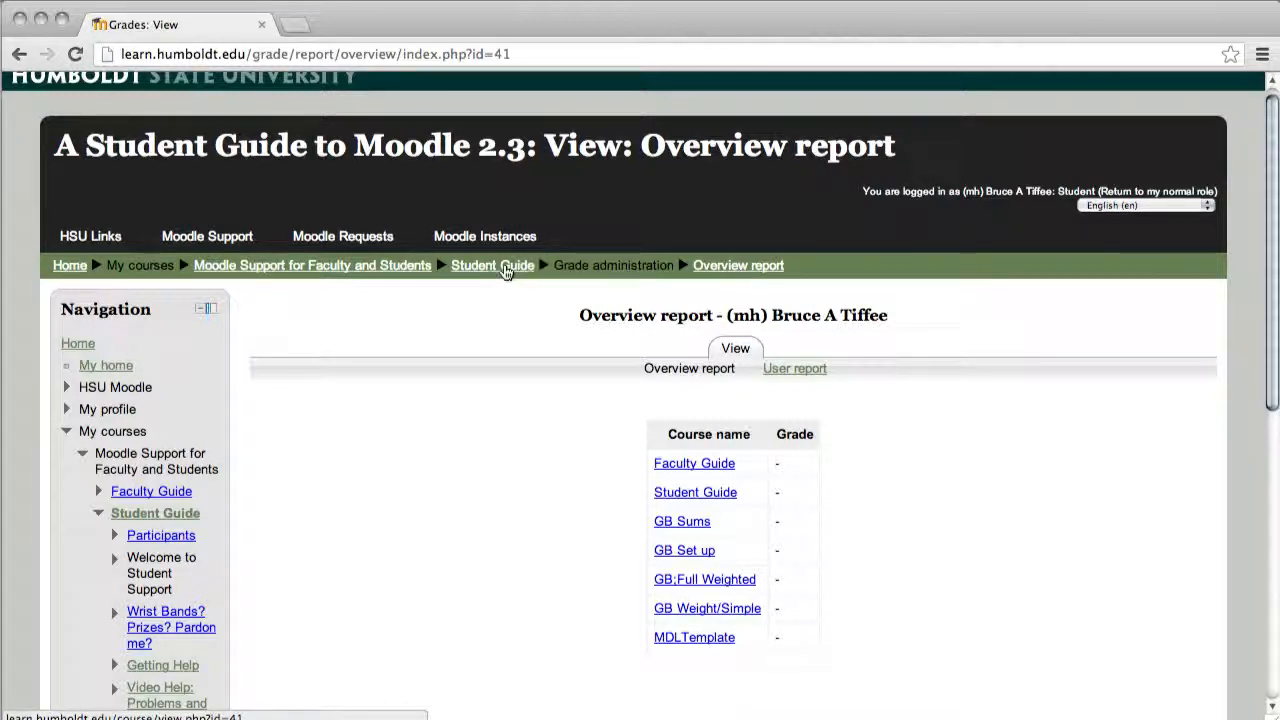
- Return to the Student Guide course home page via the breadcrumb trail
left_click(505, 271)
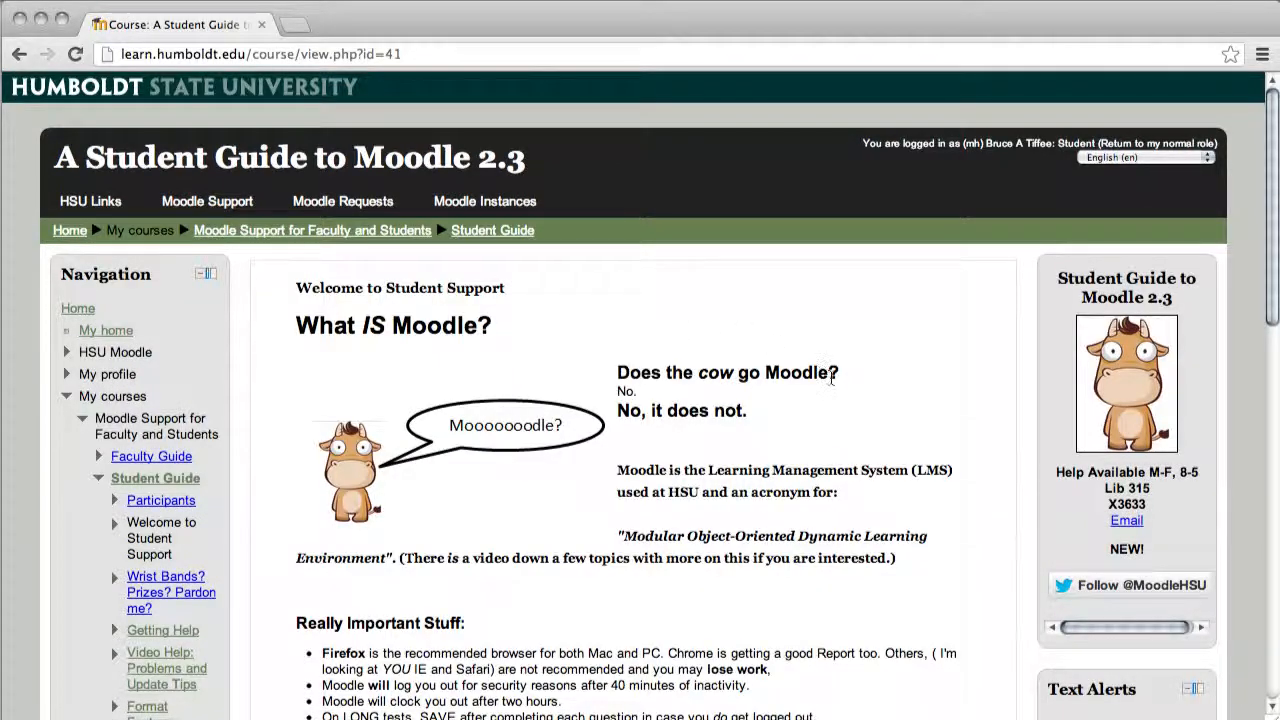
scroll(831, 377, "down", 1)
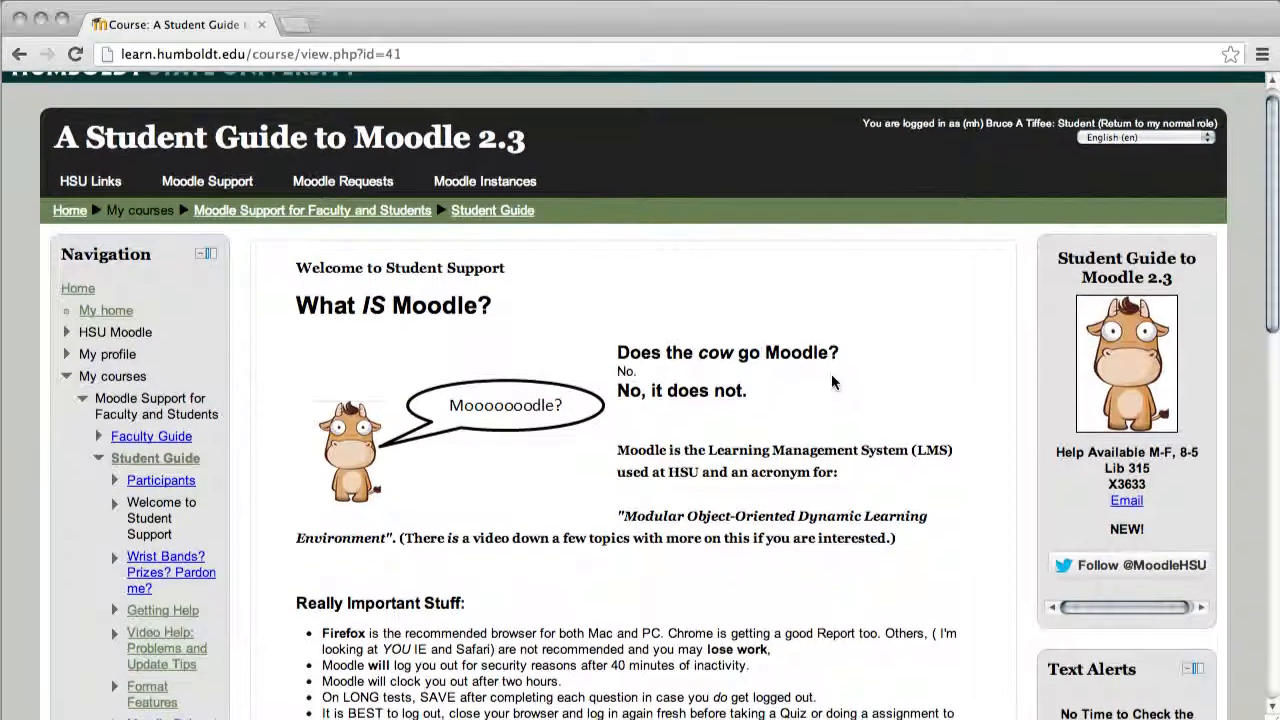
scroll(831, 376, "down", 1)
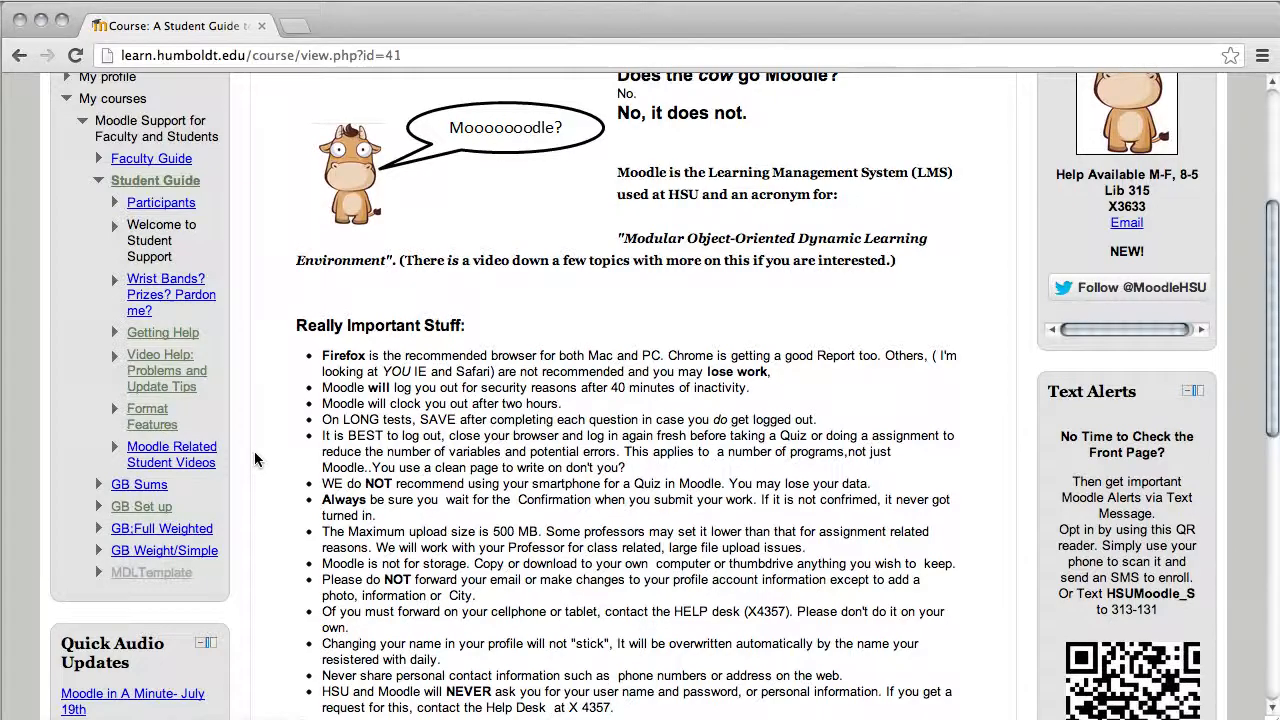
- Navigate to the Moodle Related Student Videos topic from the Navigation block
left_click(167, 453)
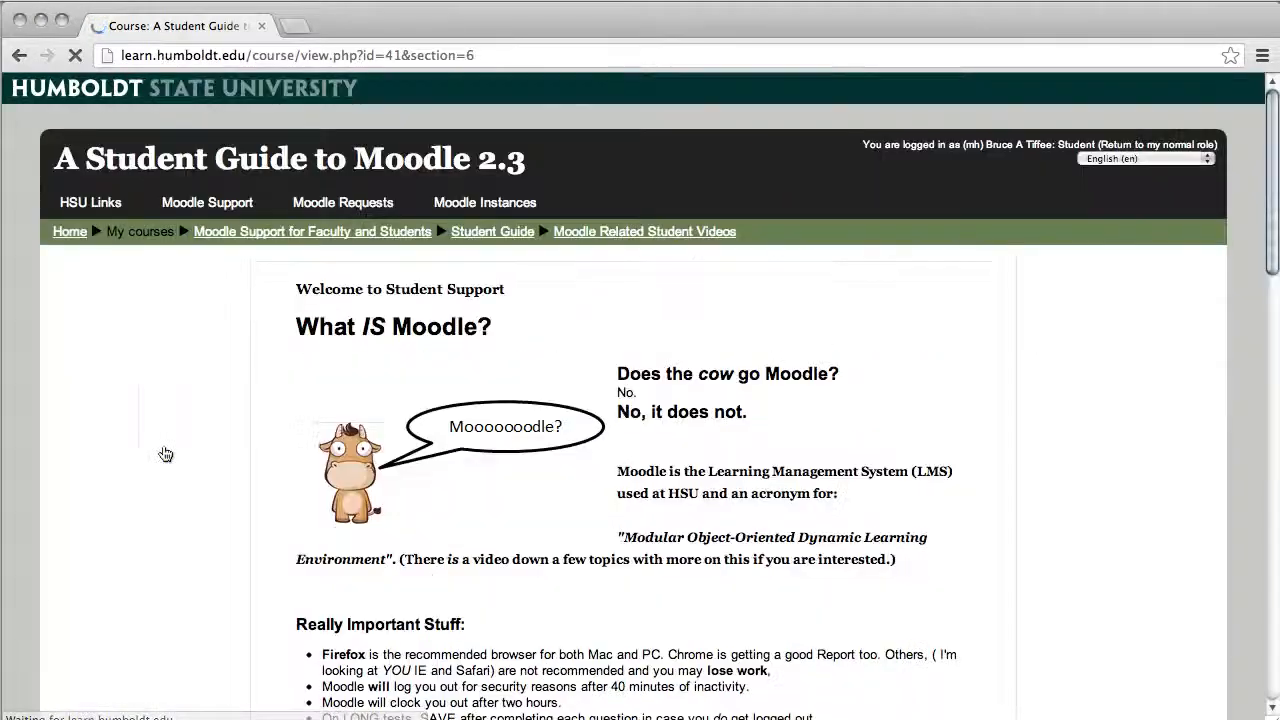